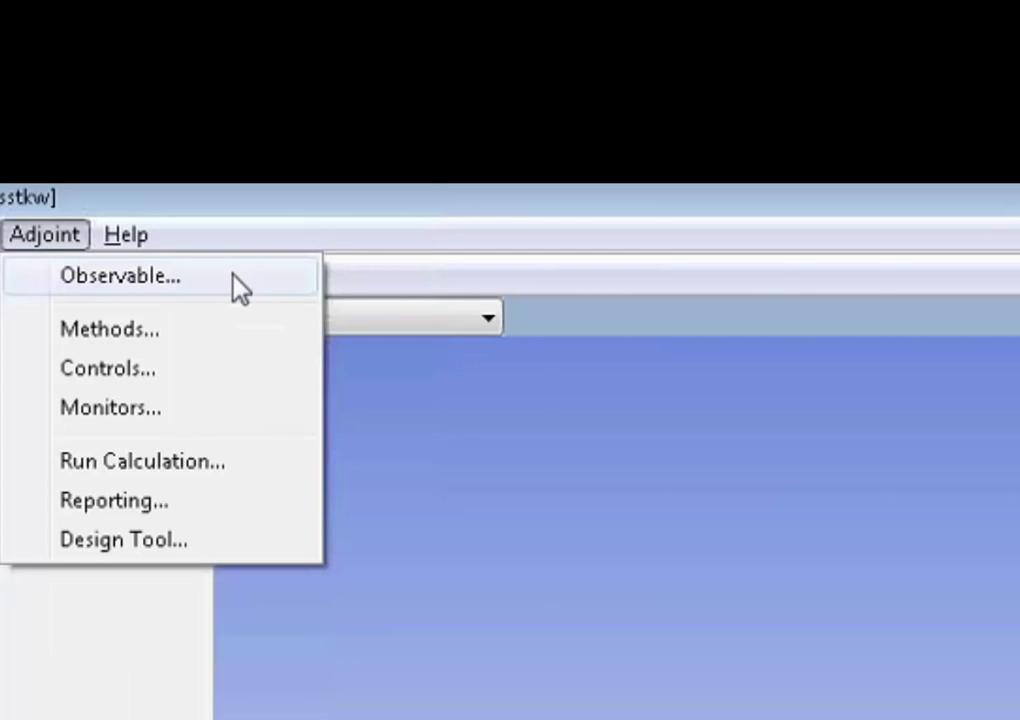
- Confirm pressure-drop from inlet1–inlet4 to the outlet as the minimized adjoint observable
{"action": "left_click", "coordinate": [233, 276]}
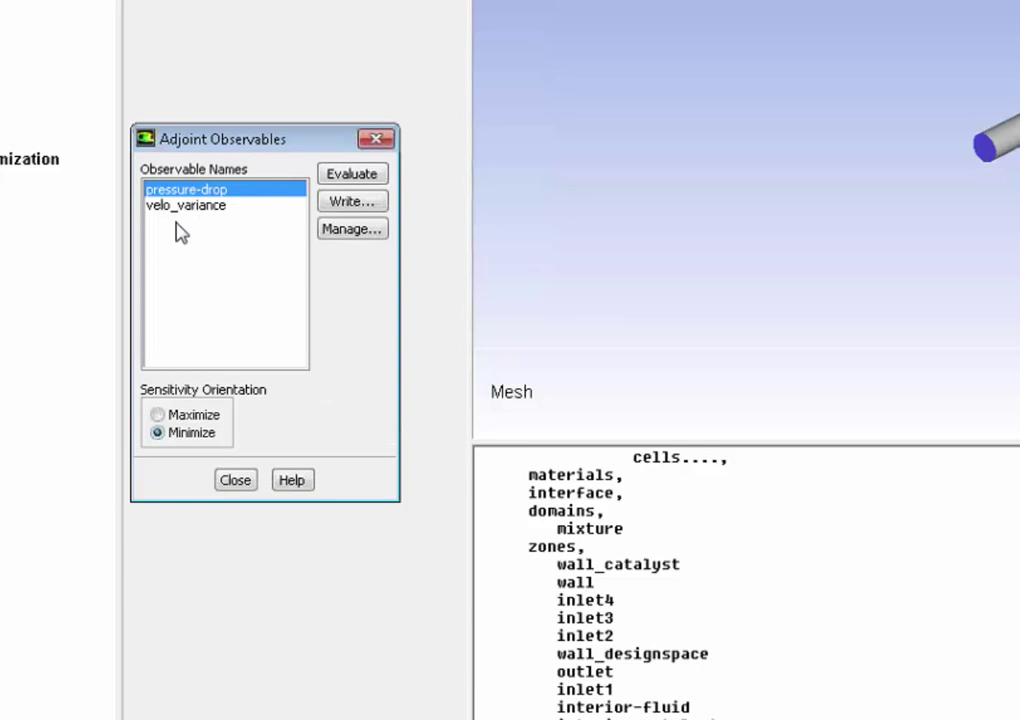
{"action": "left_click", "coordinate": [326, 236]}
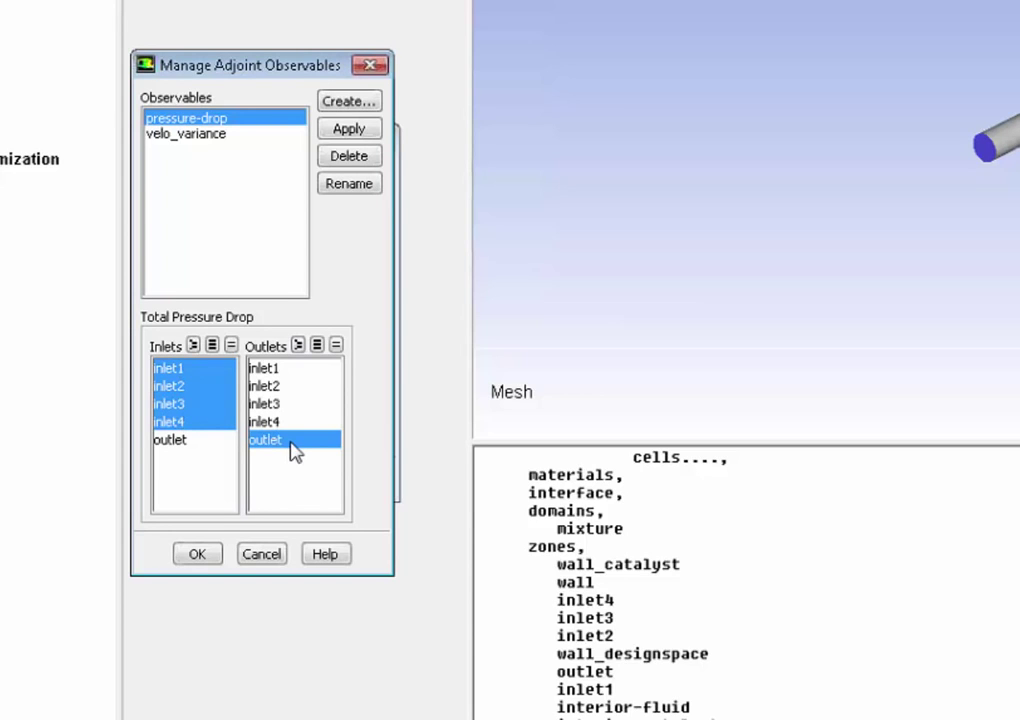
{"action": "left_click", "coordinate": [198, 554]}
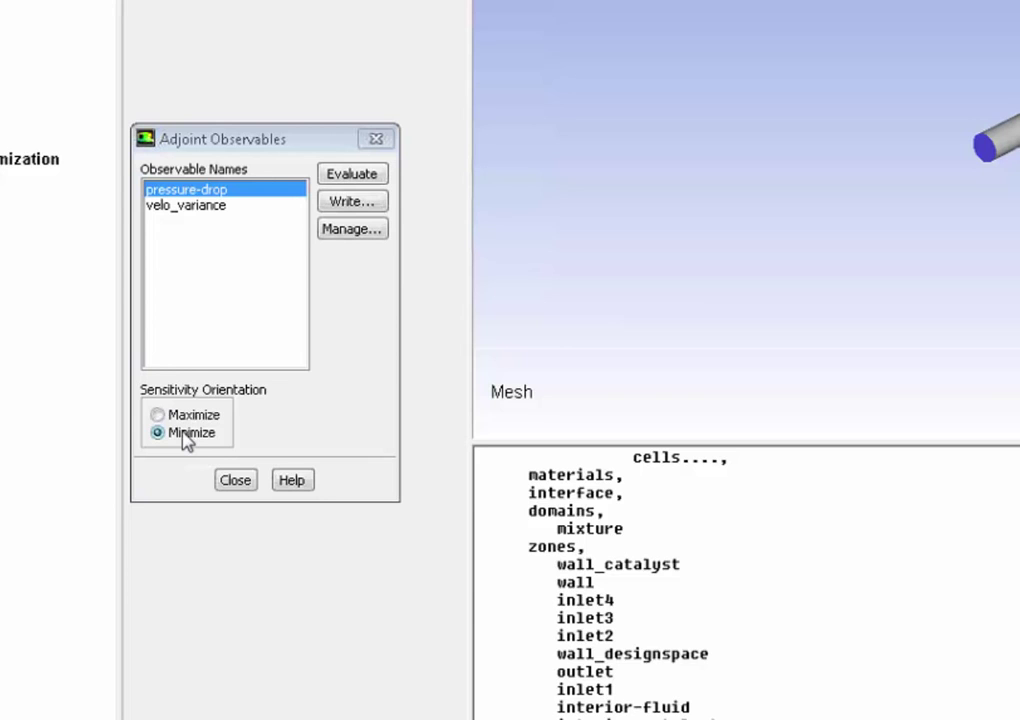
- Keep Standard pressure and First Order Upwind momentum as adjoint methods, with adjoint energy off
{"action": "left_click", "coordinate": [233, 480]}
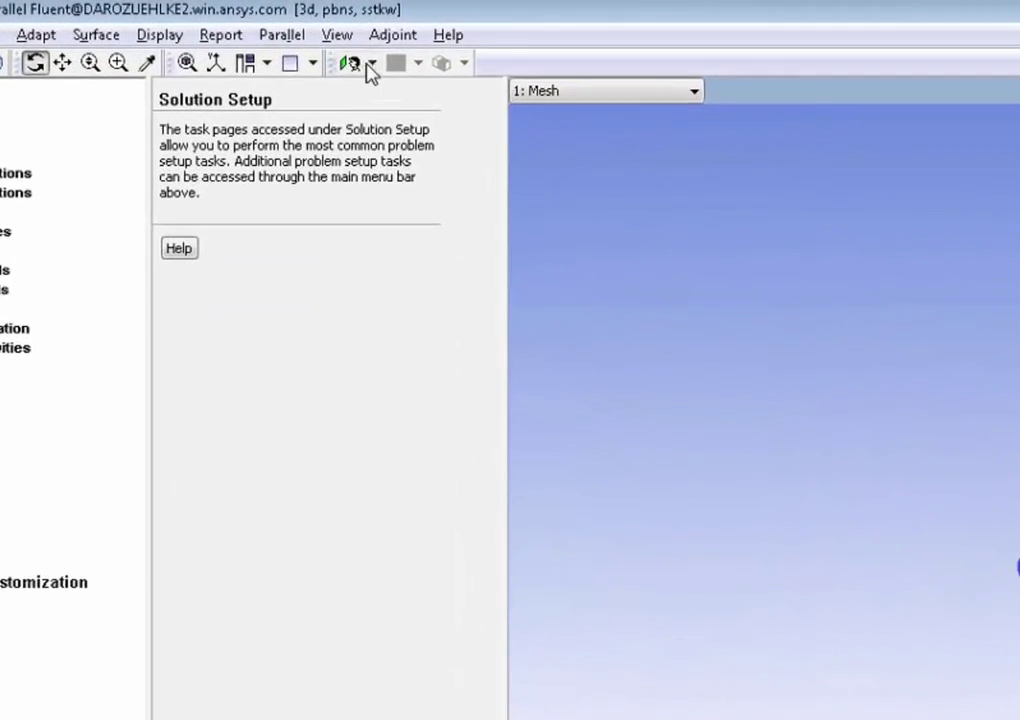
{"action": "left_click", "coordinate": [392, 36]}
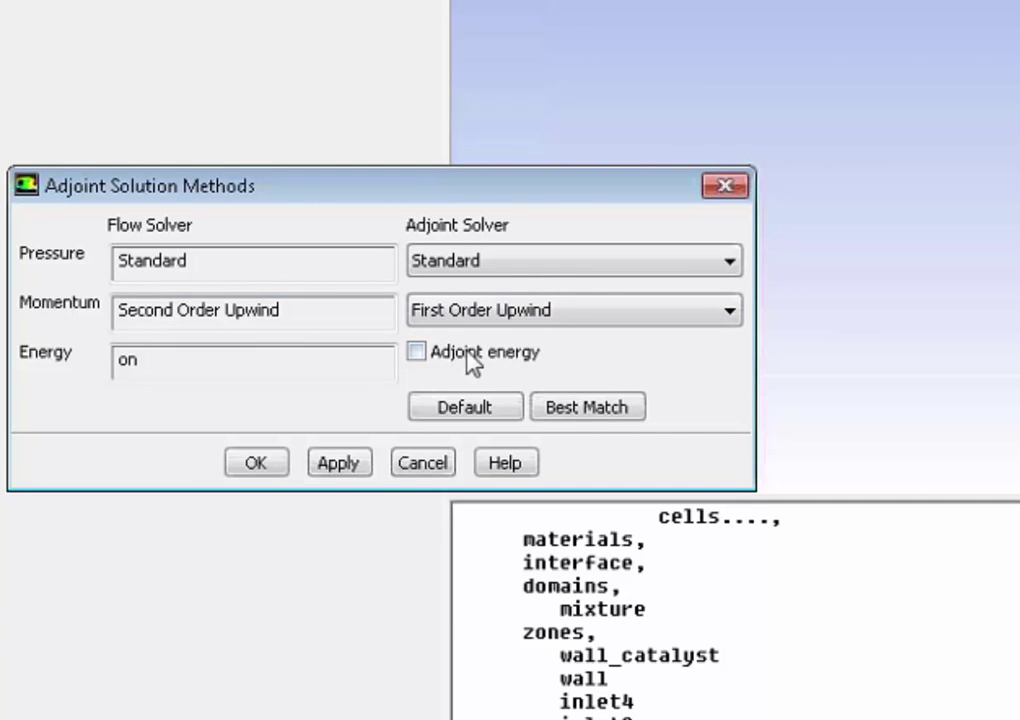
{"action": "left_click", "coordinate": [257, 463]}
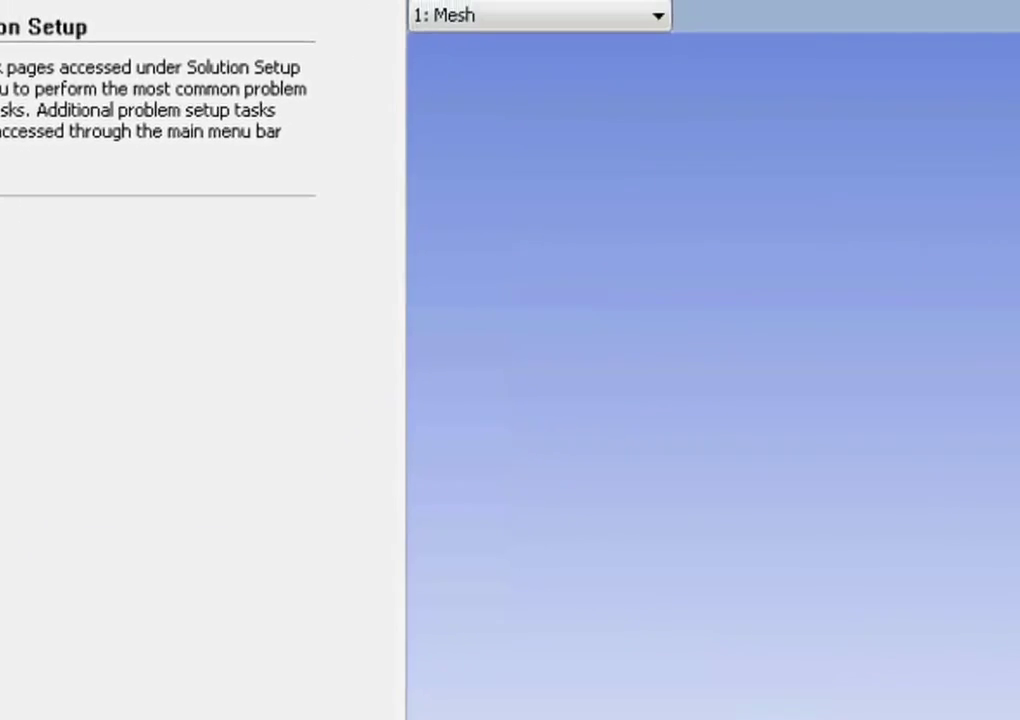
- Enable Auto-Adjust Controls and run the adjoint calculation for 1000 iterations
{"action": "left_click", "coordinate": [84, 30]}
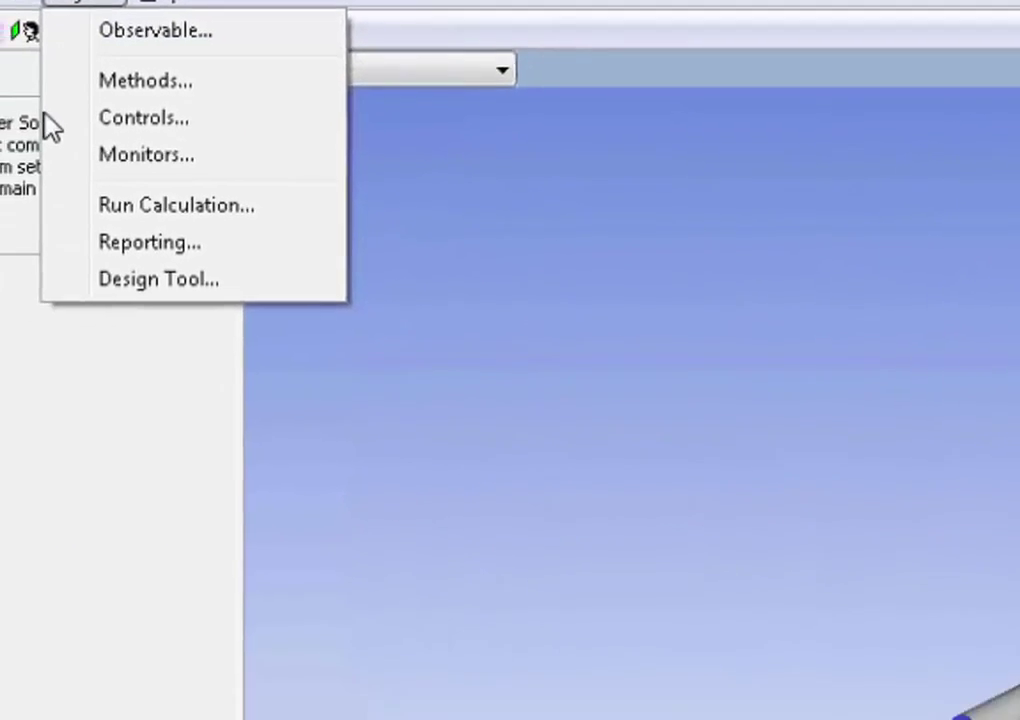
{"action": "left_click", "coordinate": [52, 118]}
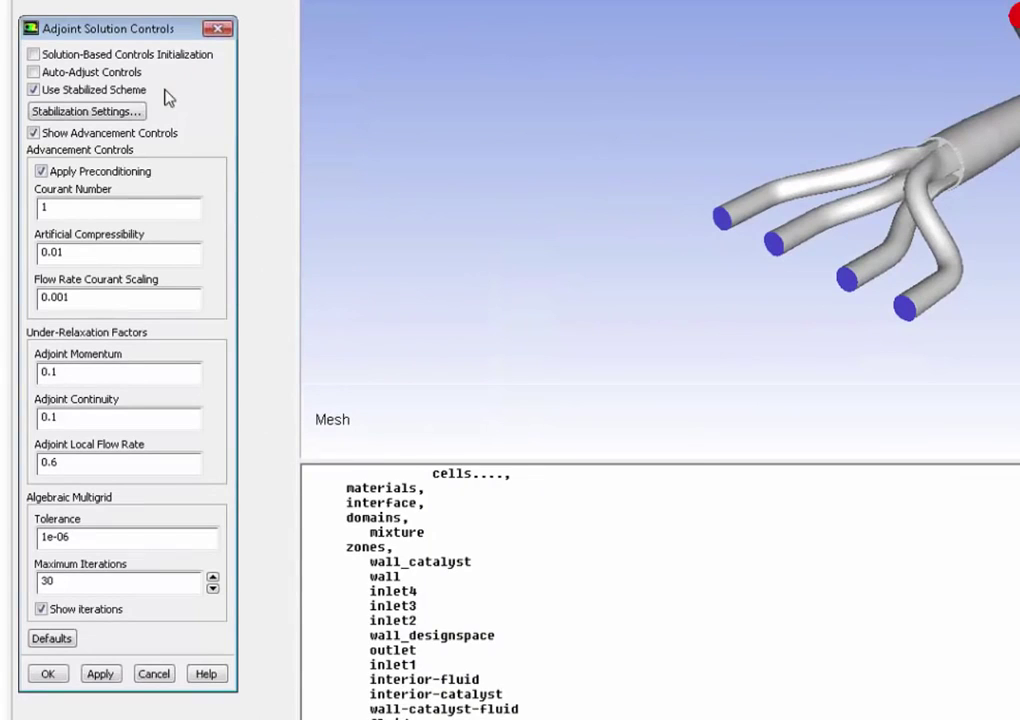
{"action": "left_click", "coordinate": [75, 73]}
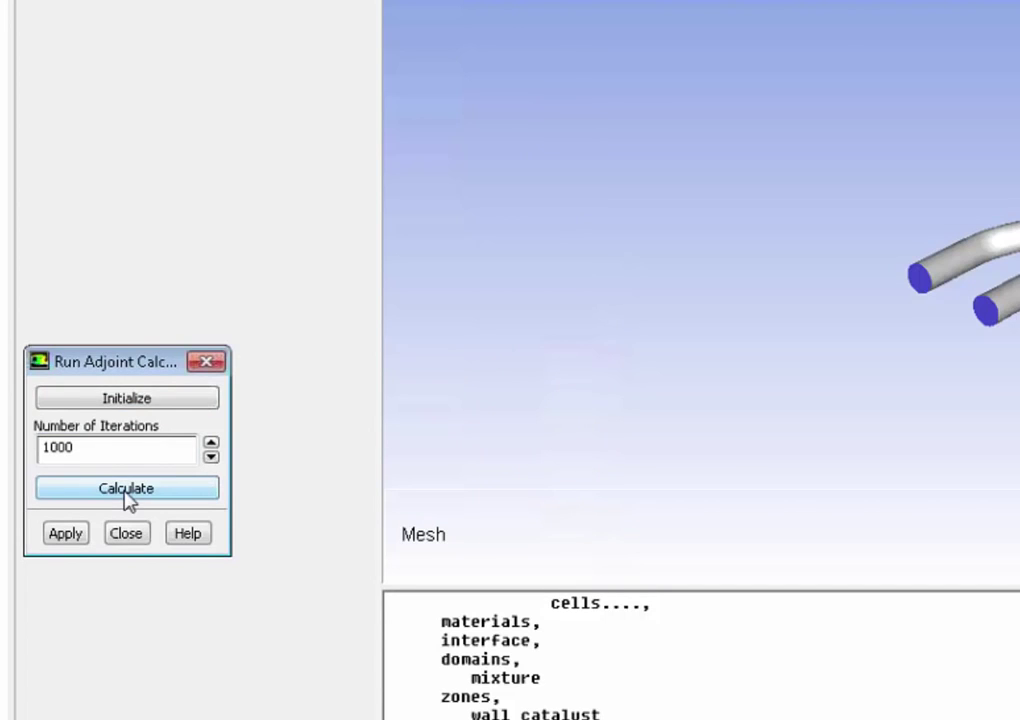
{"action": "left_click", "coordinate": [126, 488]}
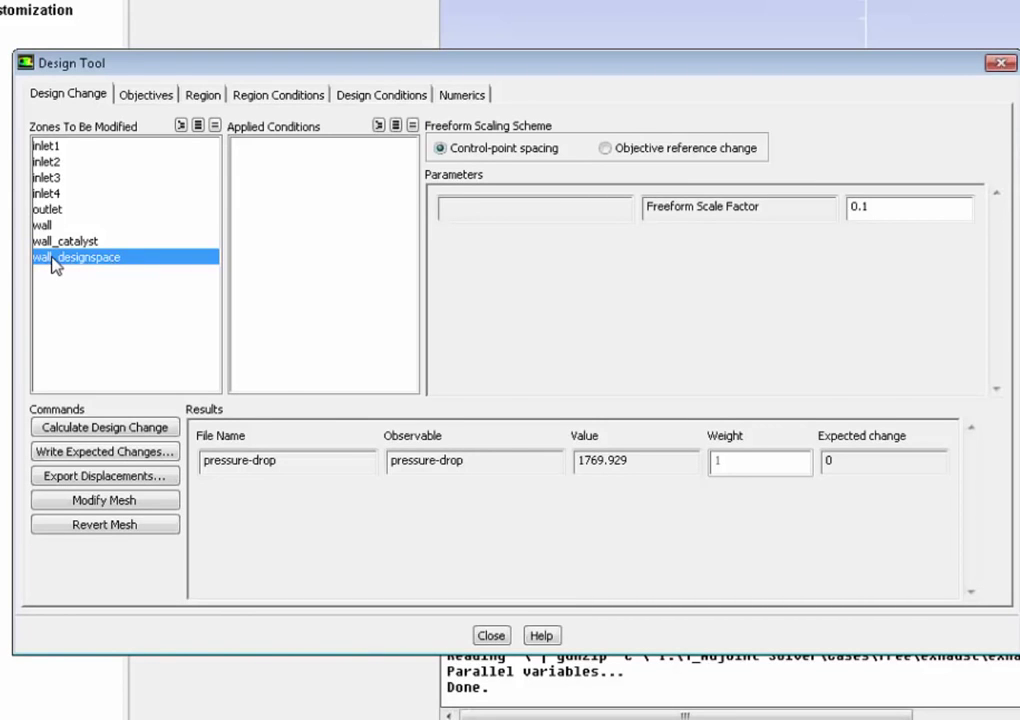
- Give the pressure-drop objective a target change of -10 as a percentage
{"action": "left_click", "coordinate": [136, 96]}
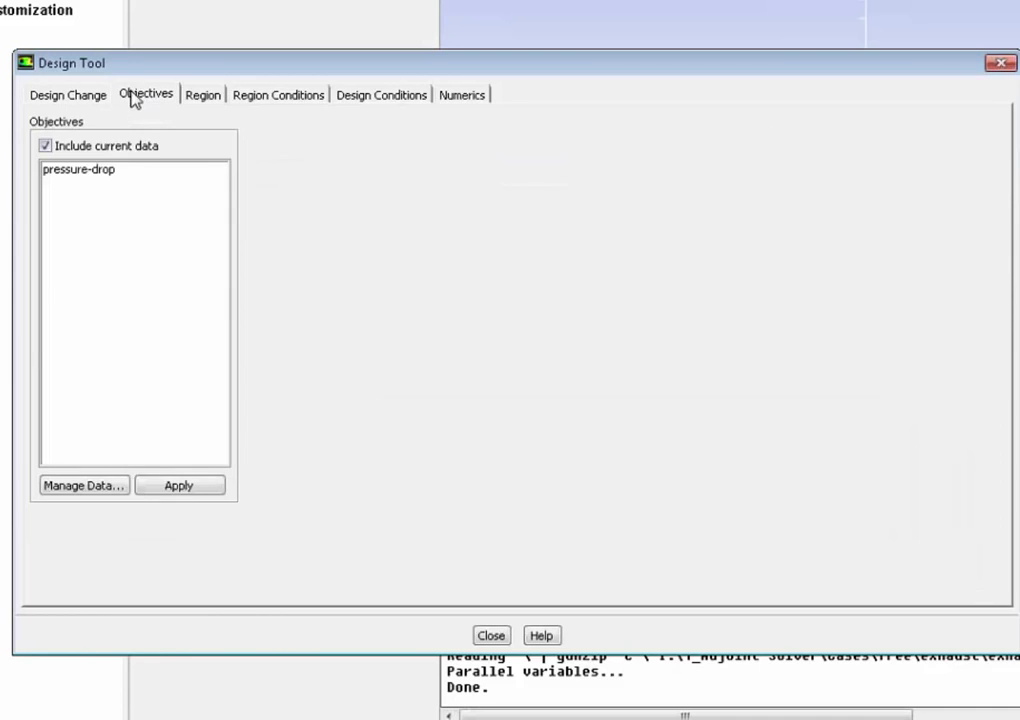
{"action": "left_click", "coordinate": [105, 172]}
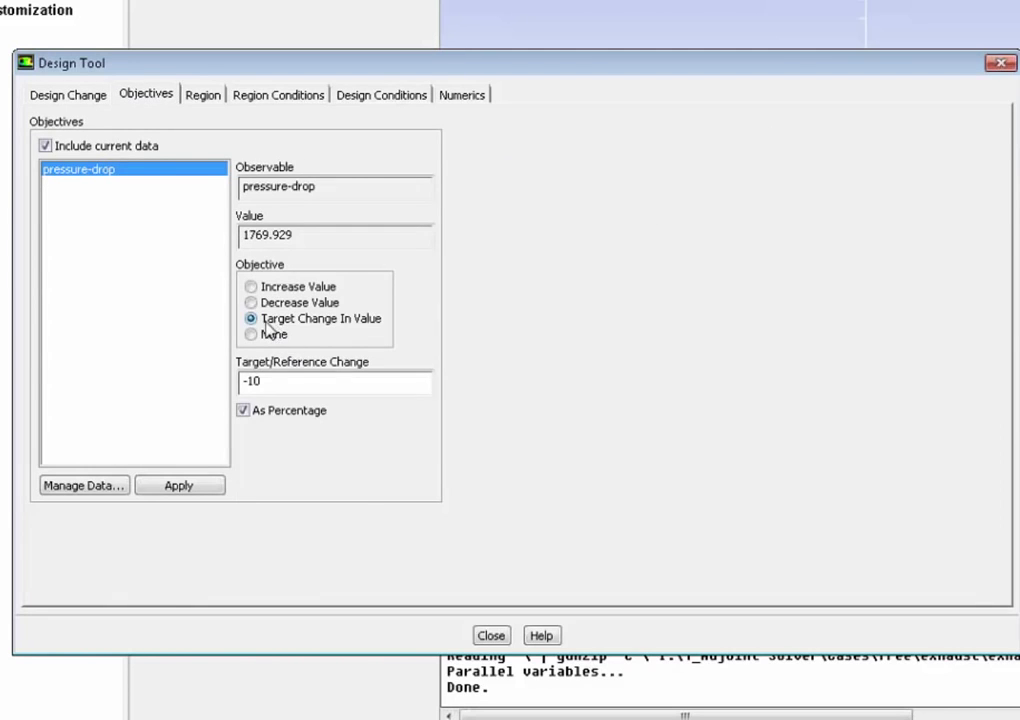
{"action": "left_click", "coordinate": [204, 96]}
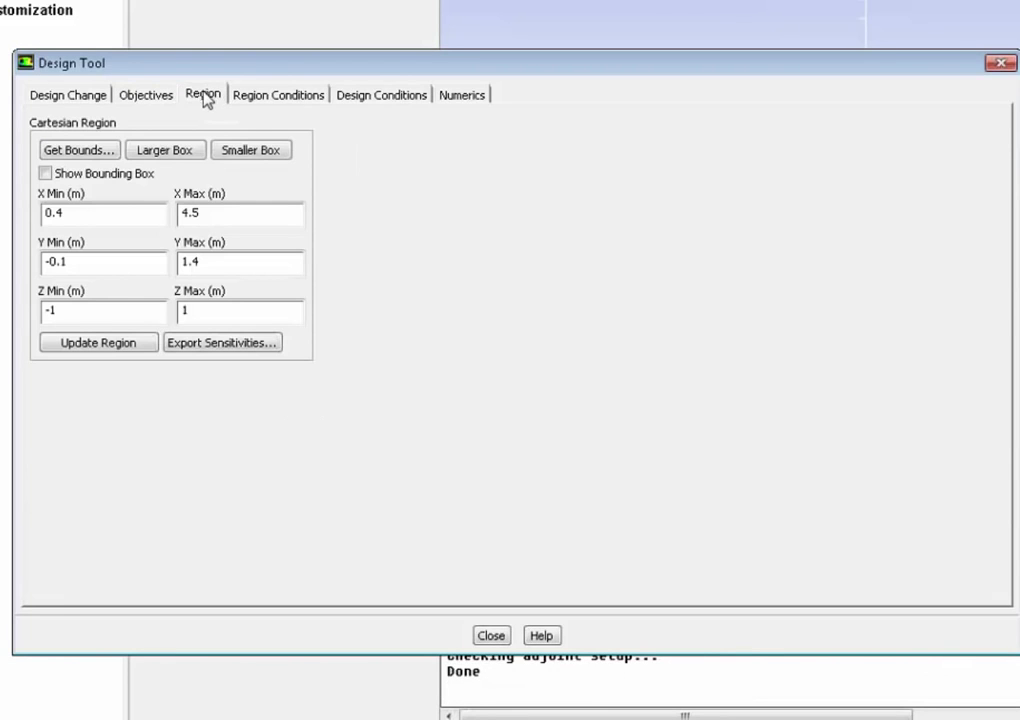
- Take the design region bounds from the wall_designspace zone's extent
{"action": "left_click", "coordinate": [109, 145]}
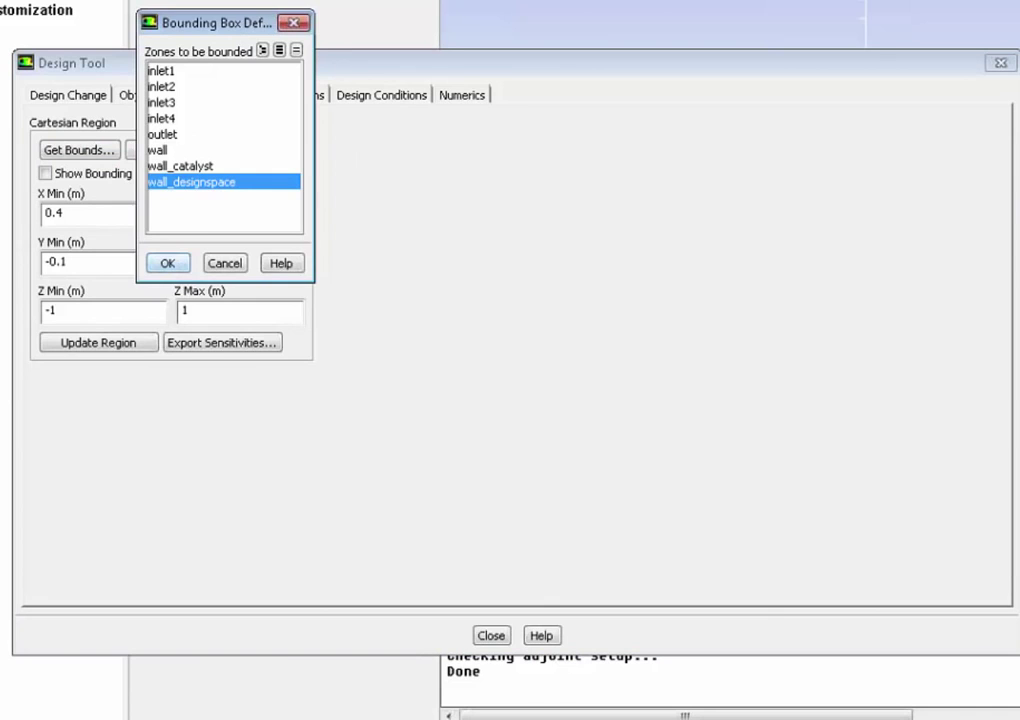
{"action": "left_click", "coordinate": [167, 263]}
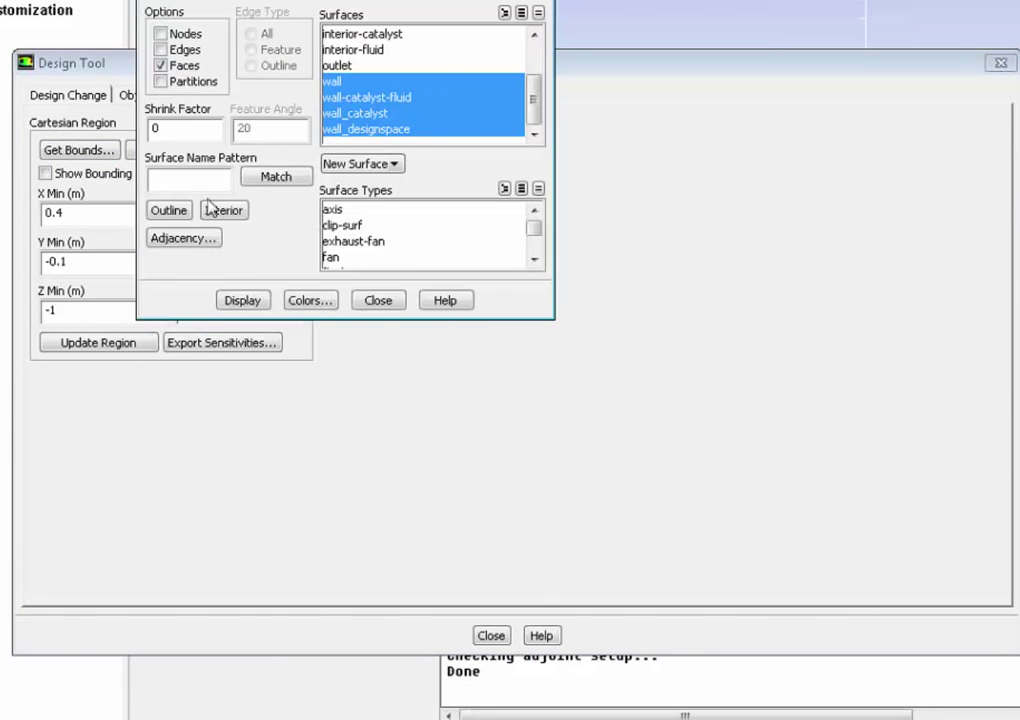
{"action": "left_click", "coordinate": [378, 301]}
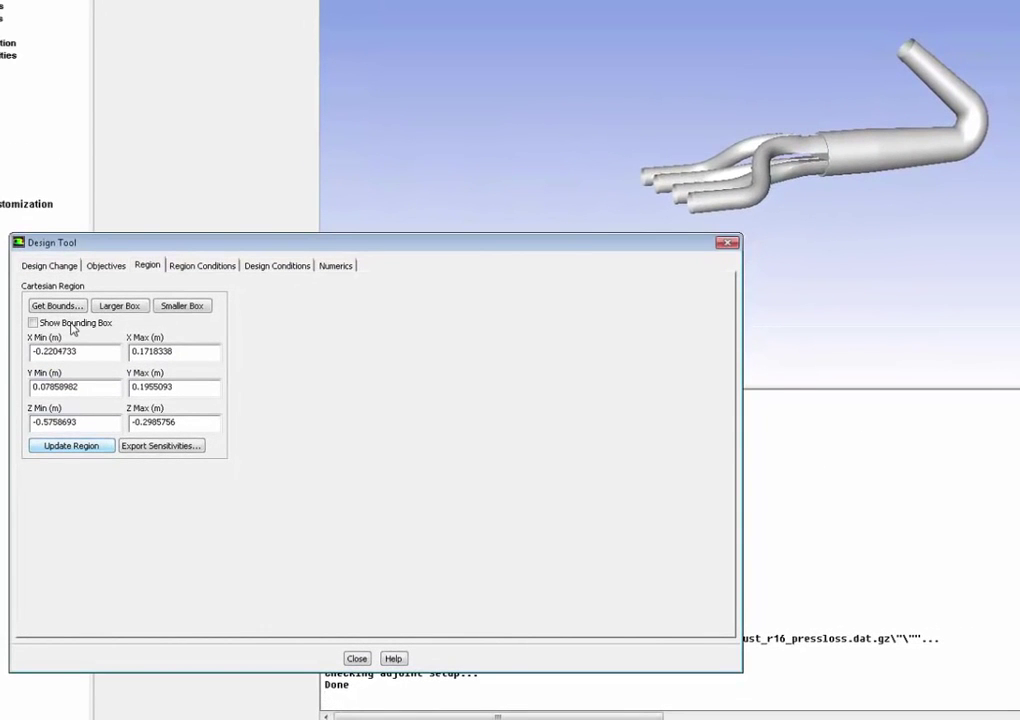
- Show and update the region box spanning X -0.22–0.17, Y 0.079–0.196, Z -0.576–-0.299 m
{"action": "left_click", "coordinate": [88, 235]}
{"action": "left_click", "coordinate": [75, 446]}
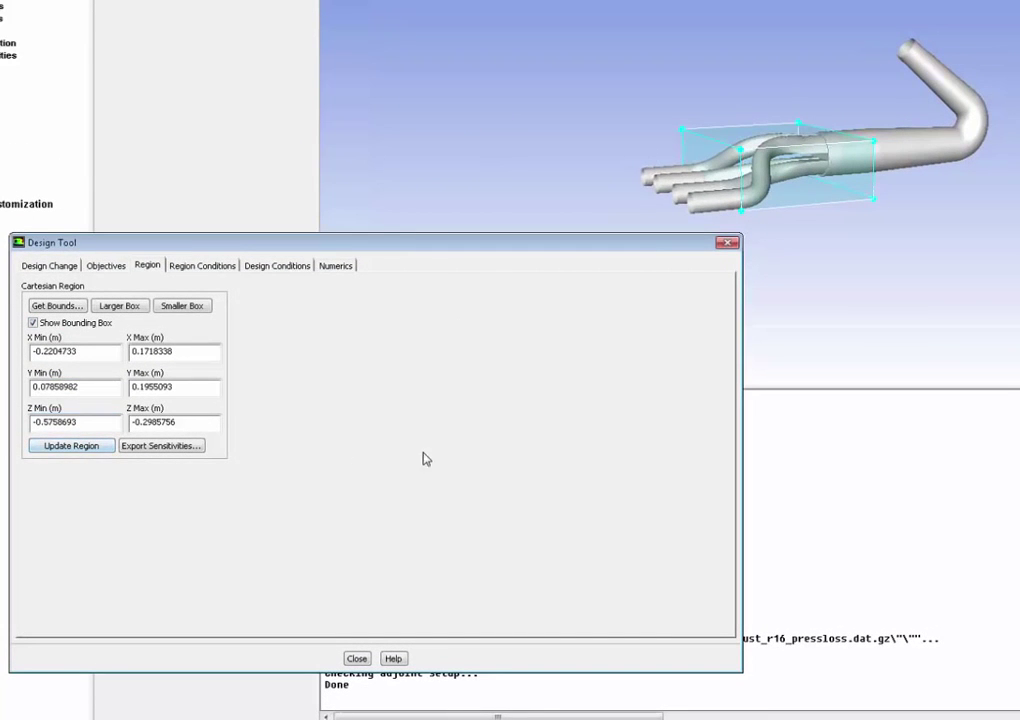
{"action": "left_click_drag", "start_coordinate": [604, 116], "coordinate": [705, 121]}
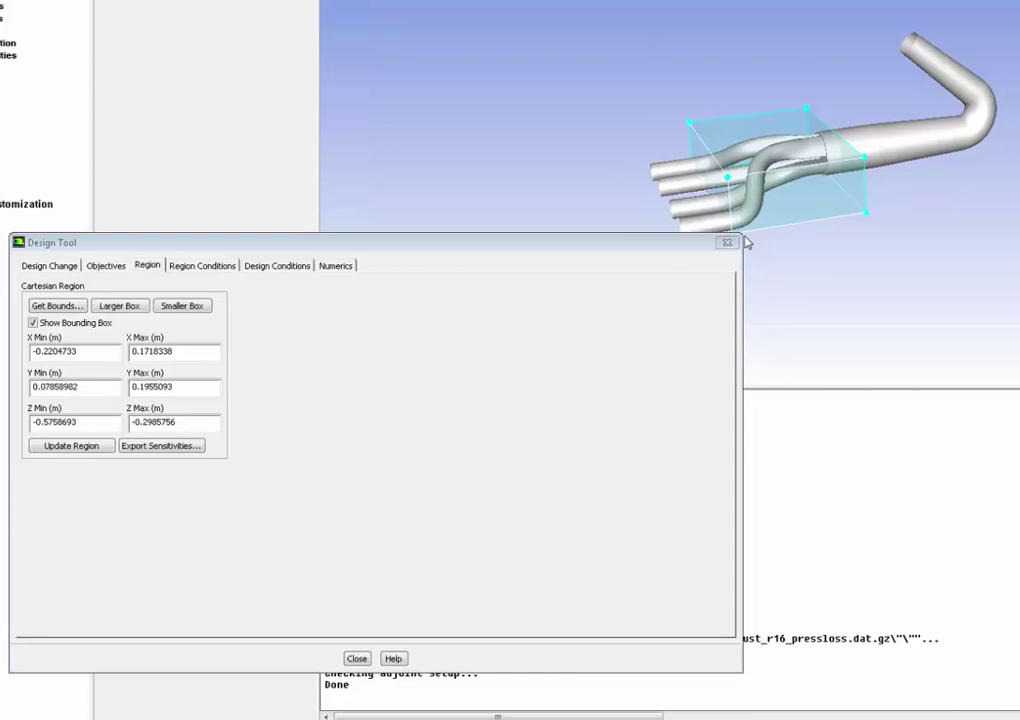
{"action": "left_click", "coordinate": [389, 246]}
{"action": "left_click", "coordinate": [203, 268]}
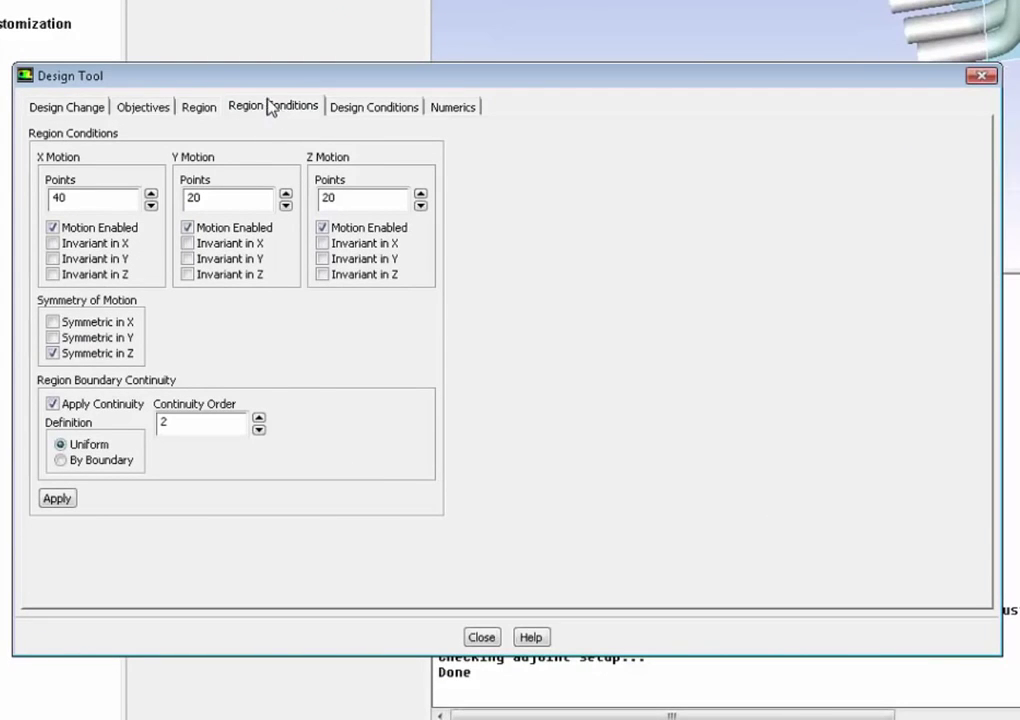
- Turn off Z symmetry, keep 40, 20 and 20 control points, and apply the region conditions
{"action": "left_click", "coordinate": [88, 355]}
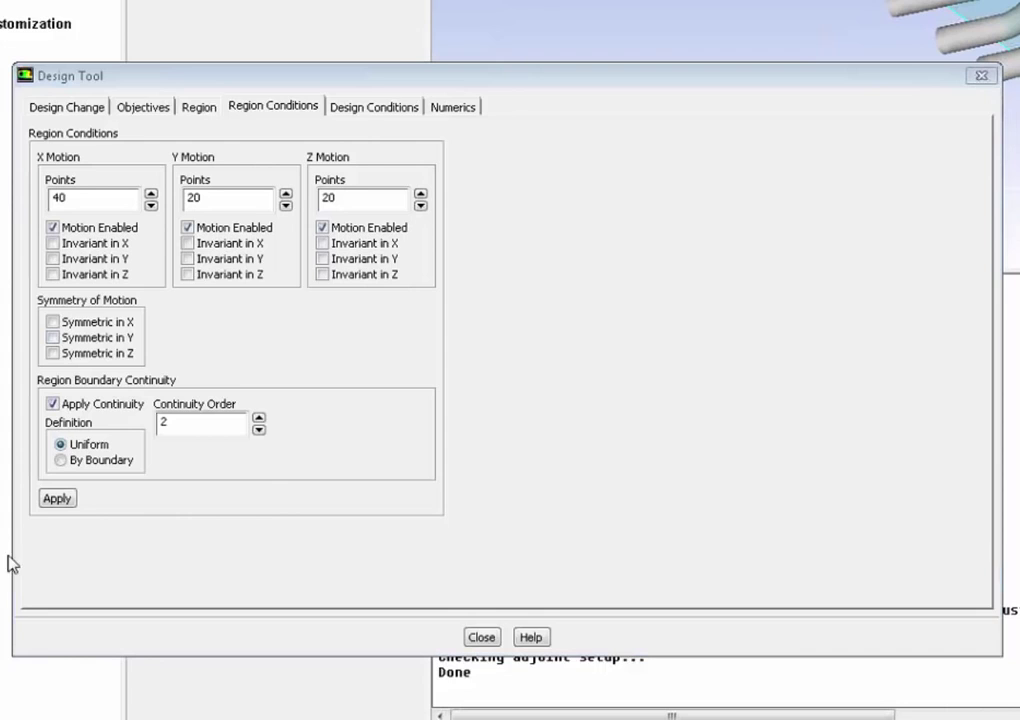
{"action": "left_click", "coordinate": [47, 502]}
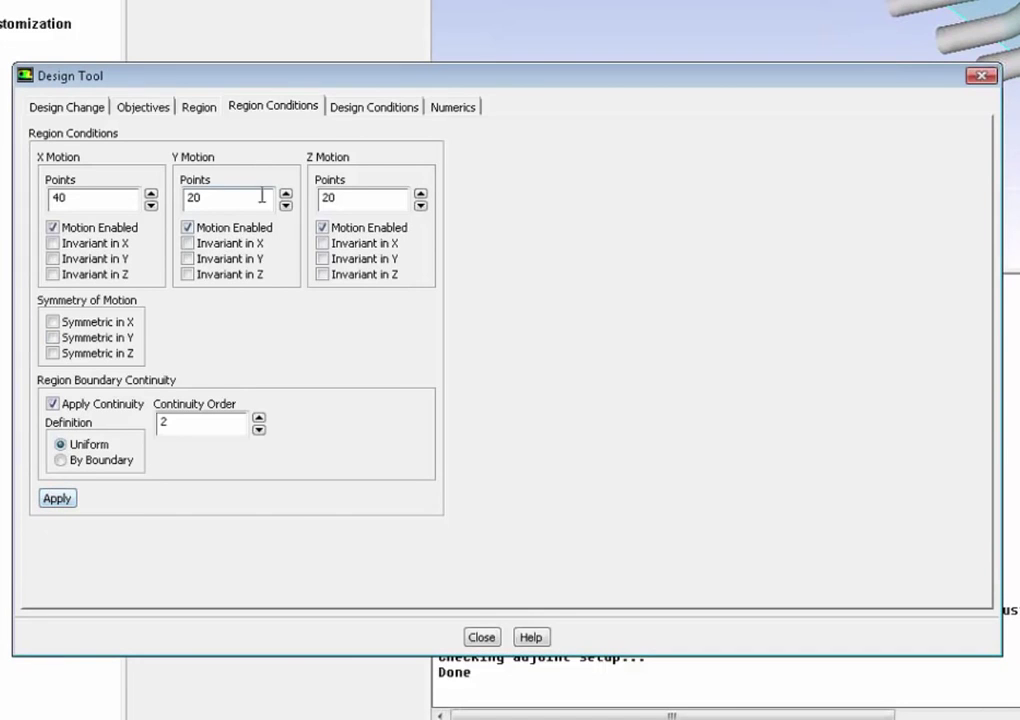
{"action": "left_click", "coordinate": [374, 107]}
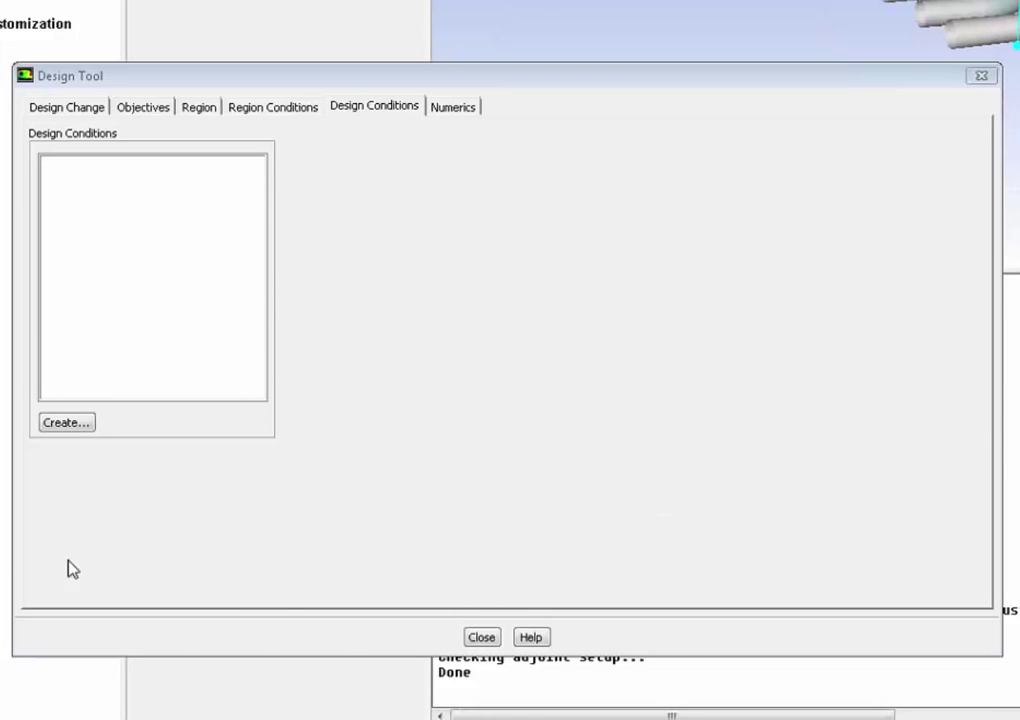
- Leave the design conditions empty and apply the default shape-change numerics
{"action": "left_click", "coordinate": [70, 425]}
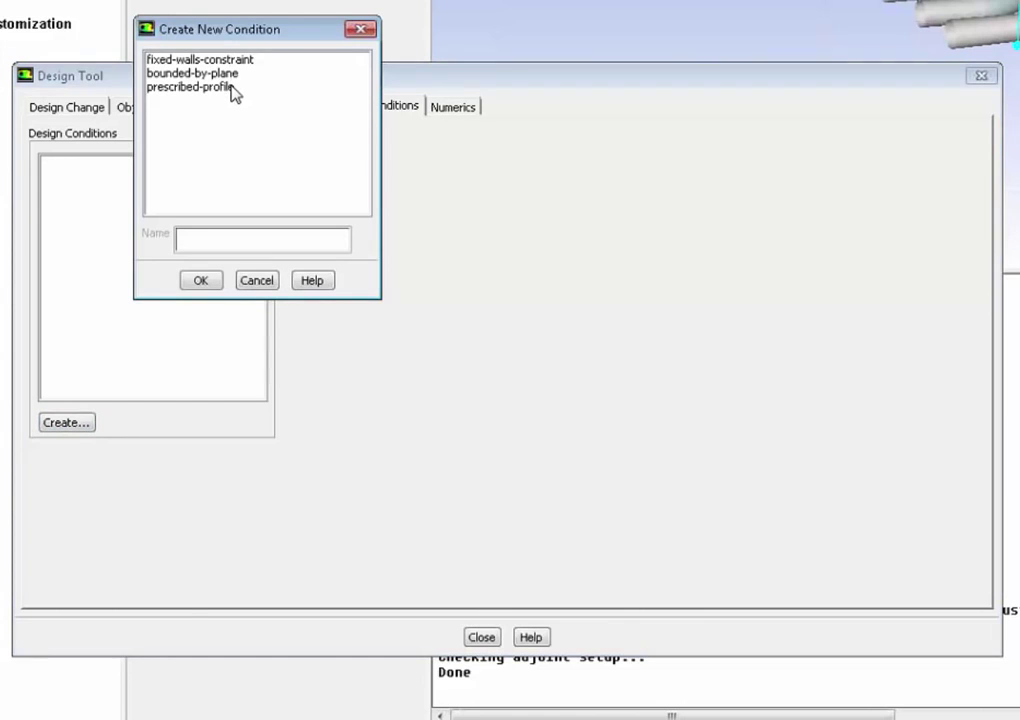
{"action": "left_click", "coordinate": [254, 283]}
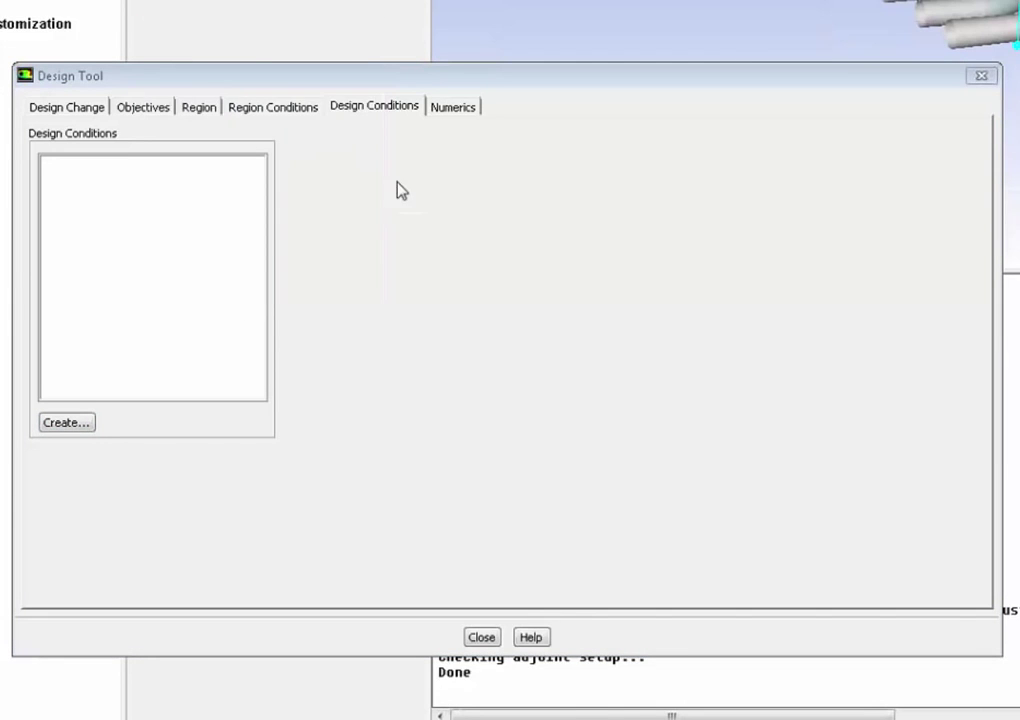
{"action": "left_click", "coordinate": [453, 108]}
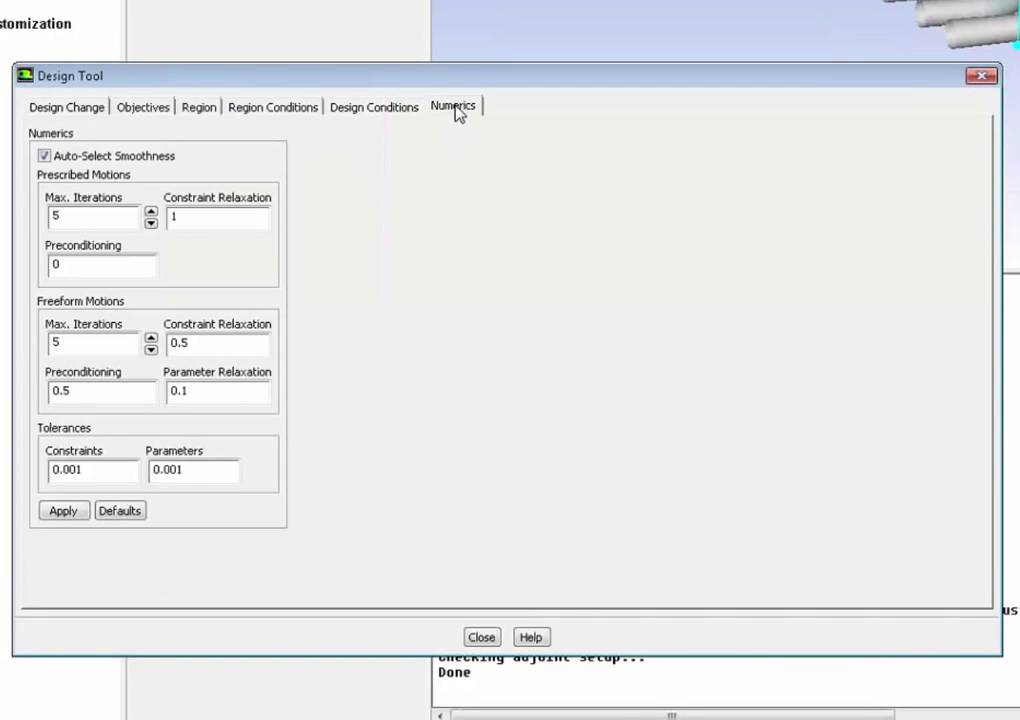
{"action": "left_click", "coordinate": [60, 512]}
- Calculate the wall_designspace design change against pressure-drop with Freeform Scale Factor 0.1
{"action": "left_click", "coordinate": [70, 107]}
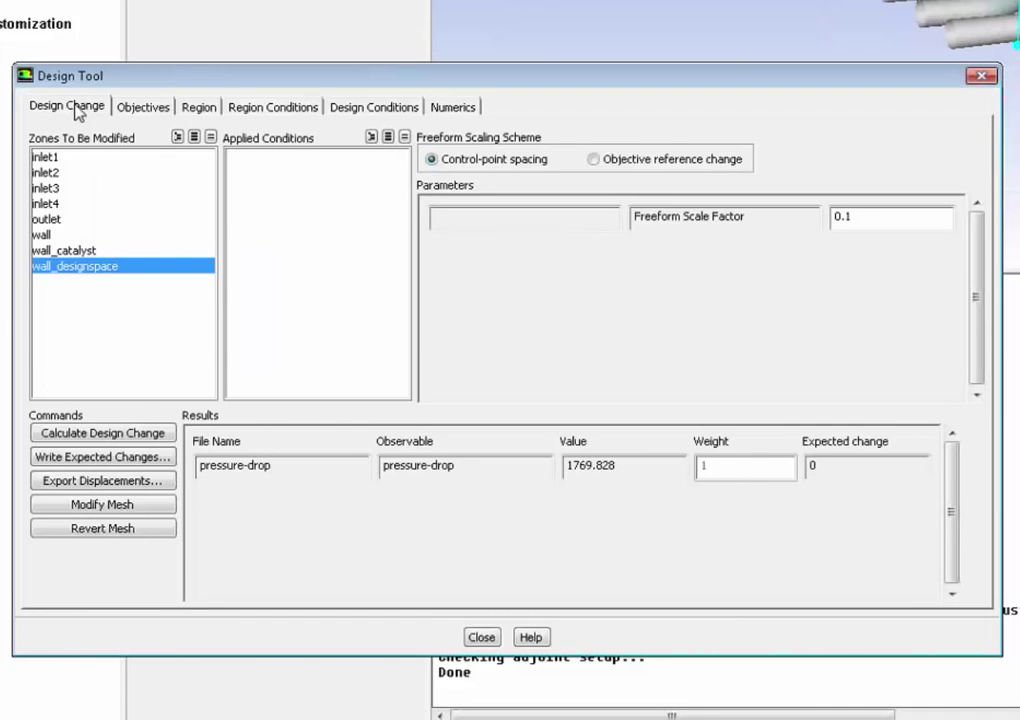
{"action": "left_click", "coordinate": [100, 437]}
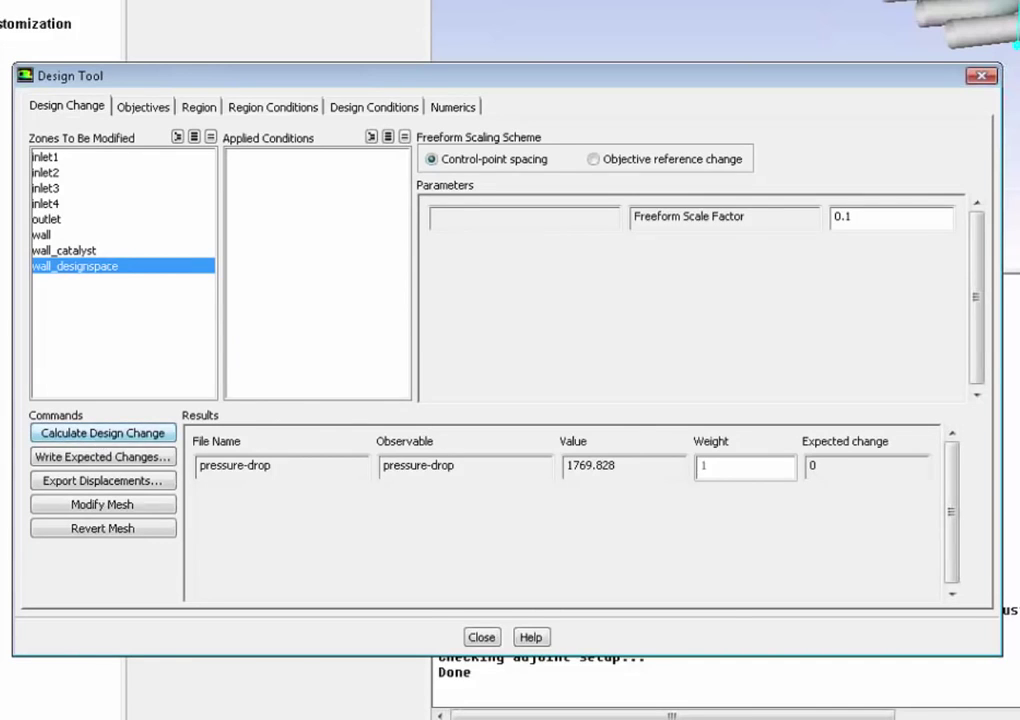